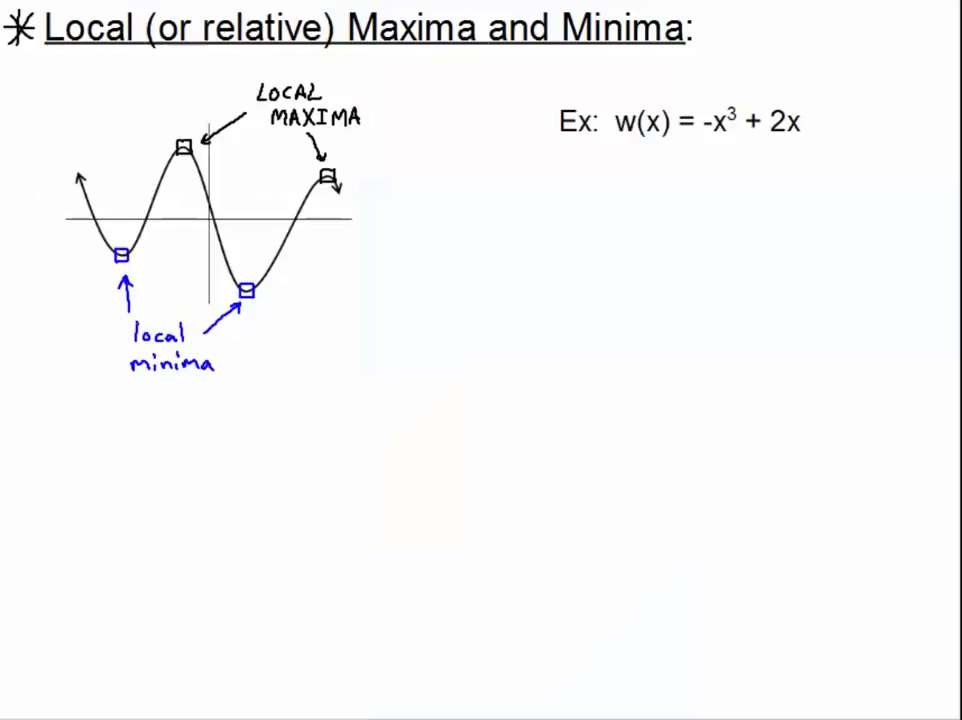
Draw vertical and horizontal axes for the example graph and glance at the calculator graph.
{"action": "left_click_drag", "start_coordinate": [671, 194], "coordinate": [672, 380]}
{"action": "left_click_drag", "start_coordinate": [572, 287], "coordinate": [801, 289]}
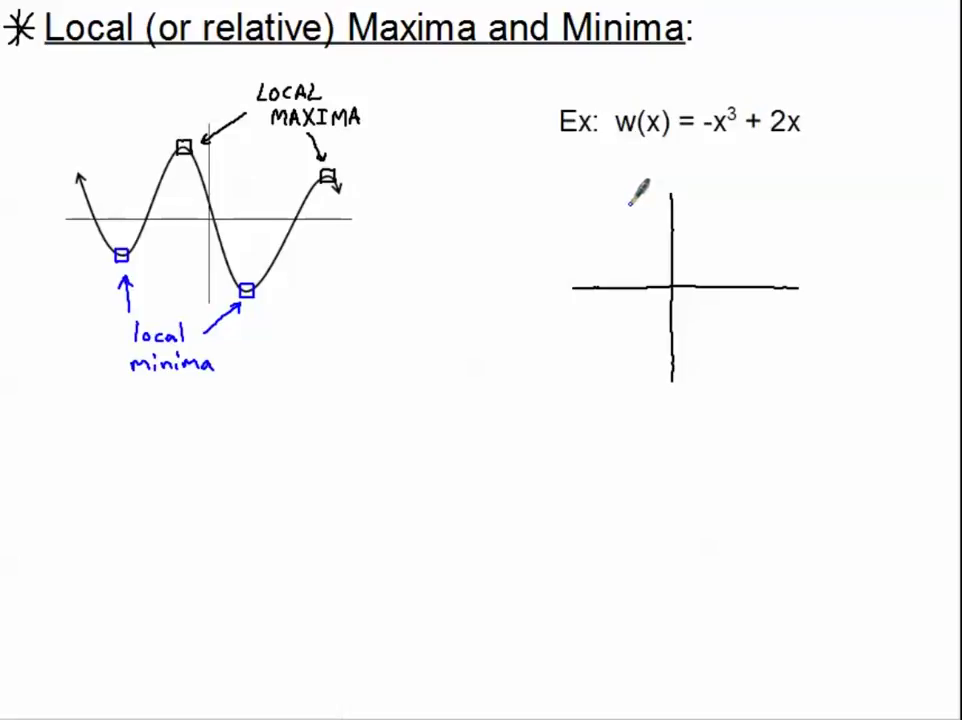
{"action": "key", "text": "alt+Tab"}
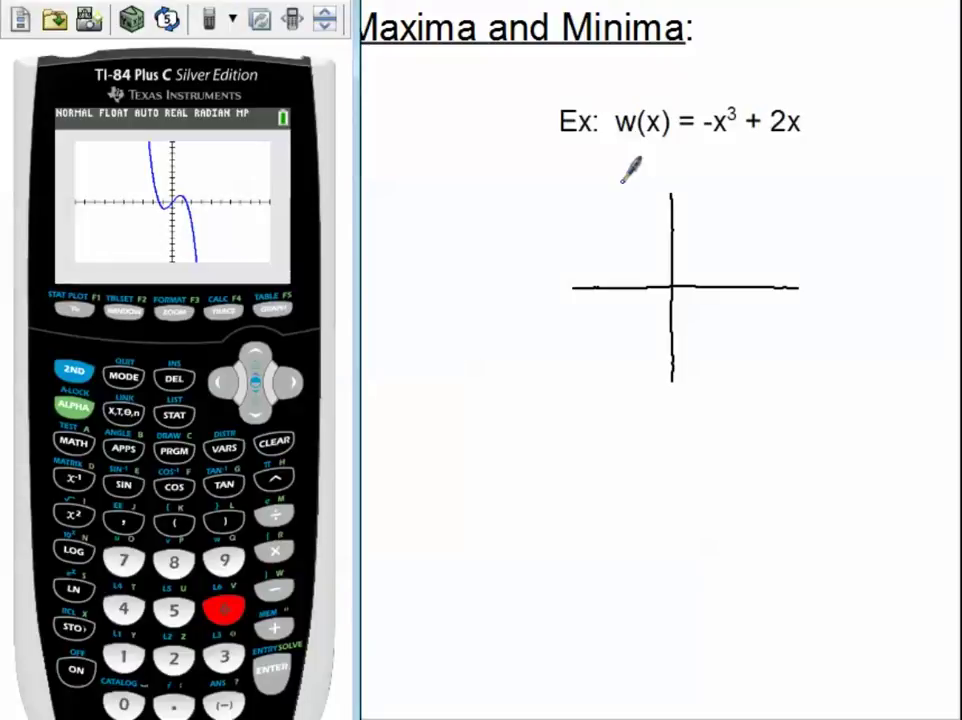
{"action": "key", "text": "alt+Tab"}
Trace the blue cubic with an arrowhead and mark its local maximum with a red dot.
{"action": "mouse_move", "coordinate": [621, 182]}
{"action": "left_mouse_down"}
{"action": "mouse_move", "coordinate": [641, 296]}
{"action": "mouse_move", "coordinate": [651, 300]}
{"action": "mouse_move", "coordinate": [702, 256]}
{"action": "mouse_move", "coordinate": [743, 374]}
{"action": "left_mouse_up"}
{"action": "left_click_drag", "start_coordinate": [616, 192], "coordinate": [630, 186]}
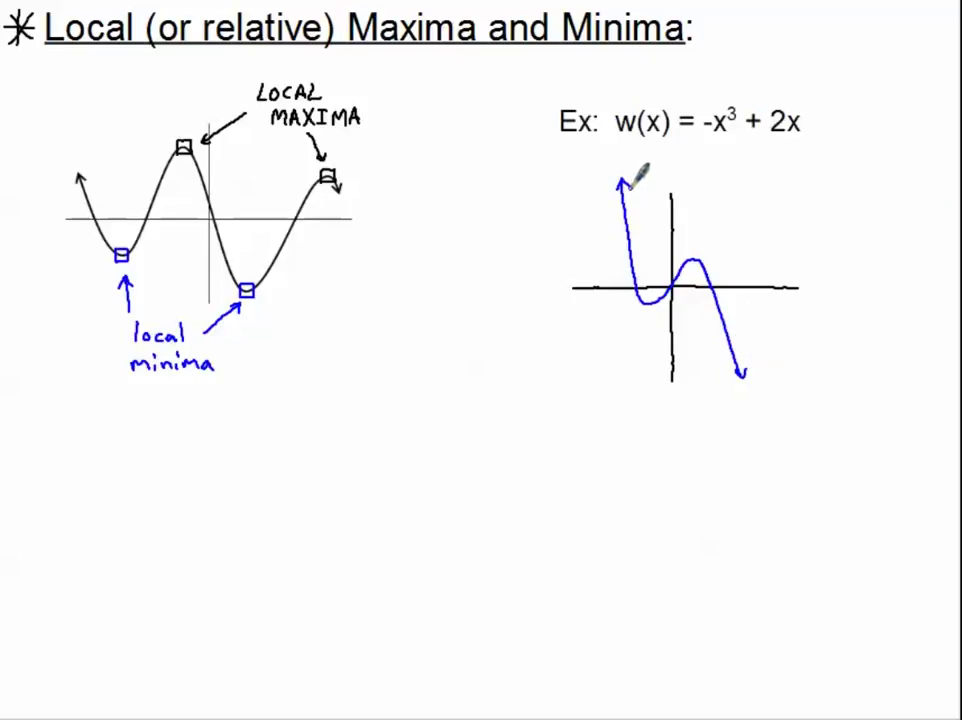
{"action": "left_click", "coordinate": [695, 259]}
{"action": "key", "text": "alt+Tab"}
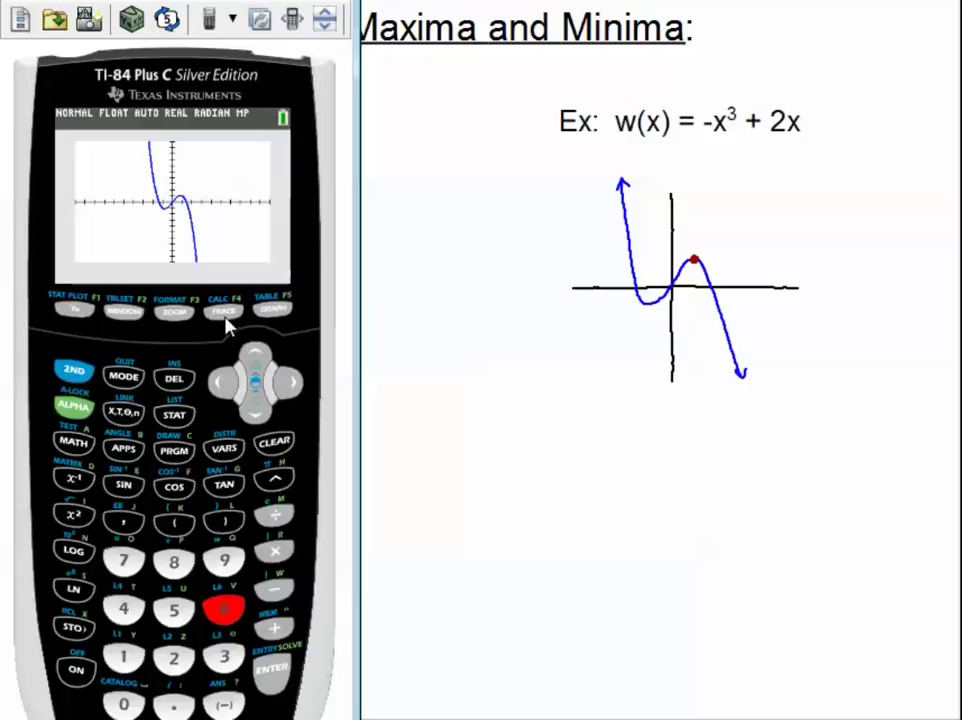
Calculate the maximum of w(x) between bounds 0 and 2, giving X=.81649662, Y=1.0886621.
{"action": "left_click", "coordinate": [75, 372]}
{"action": "left_click", "coordinate": [224, 318]}
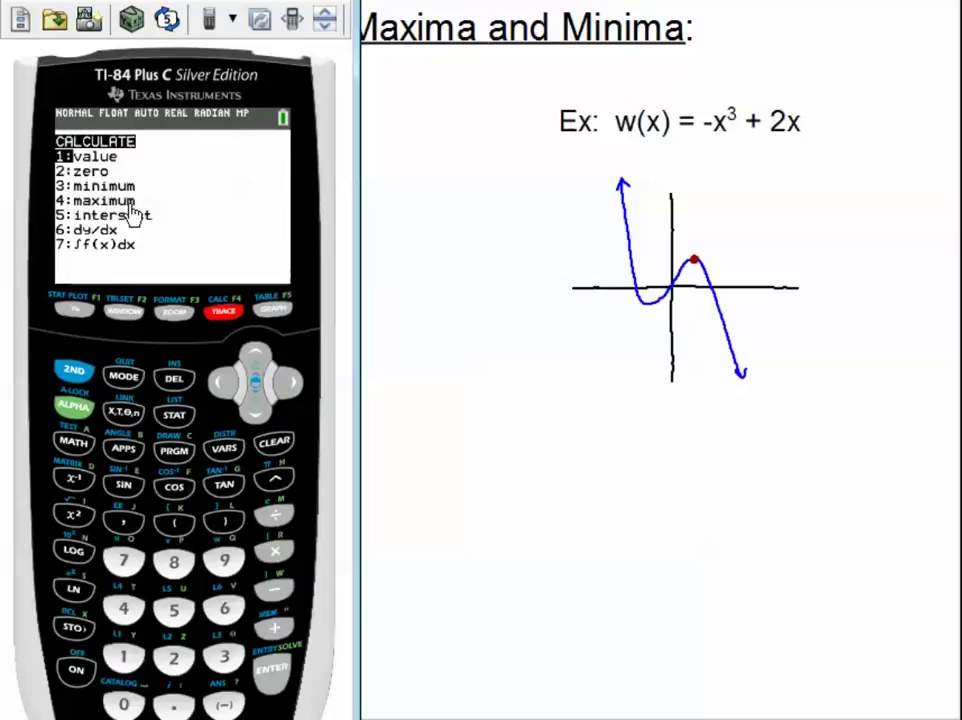
{"action": "left_click", "coordinate": [127, 613]}
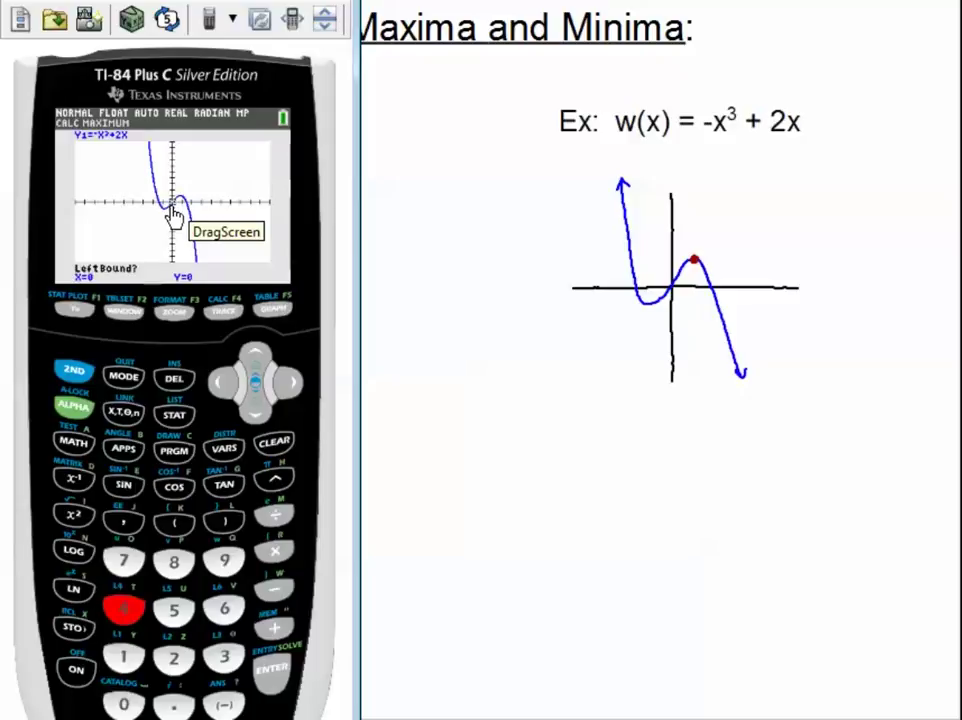
{"action": "left_click", "coordinate": [124, 705]}
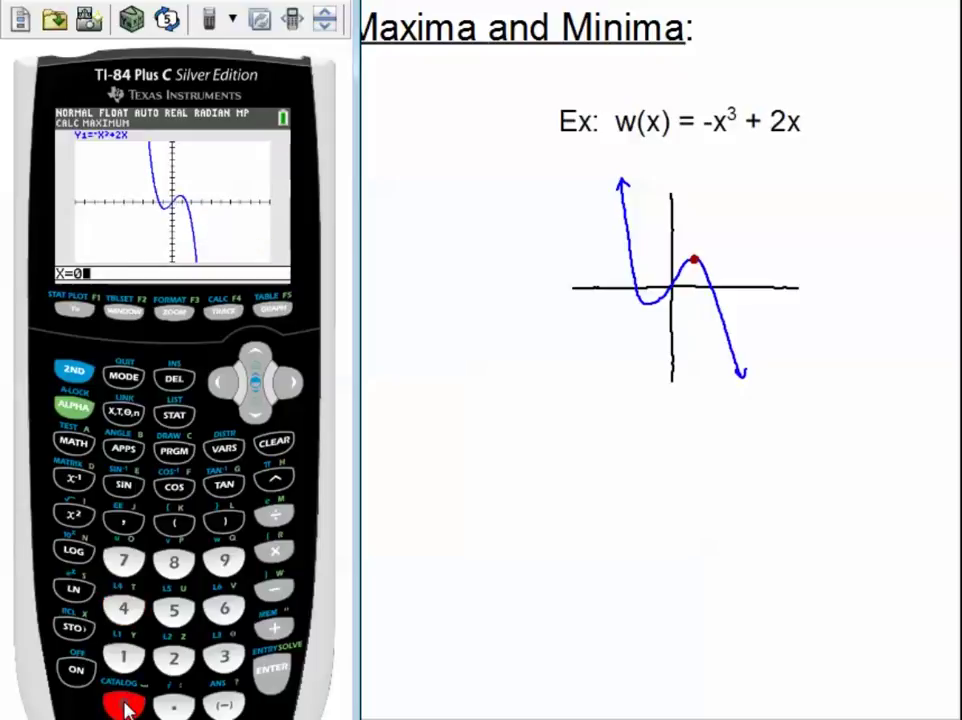
{"action": "left_click", "coordinate": [274, 672]}
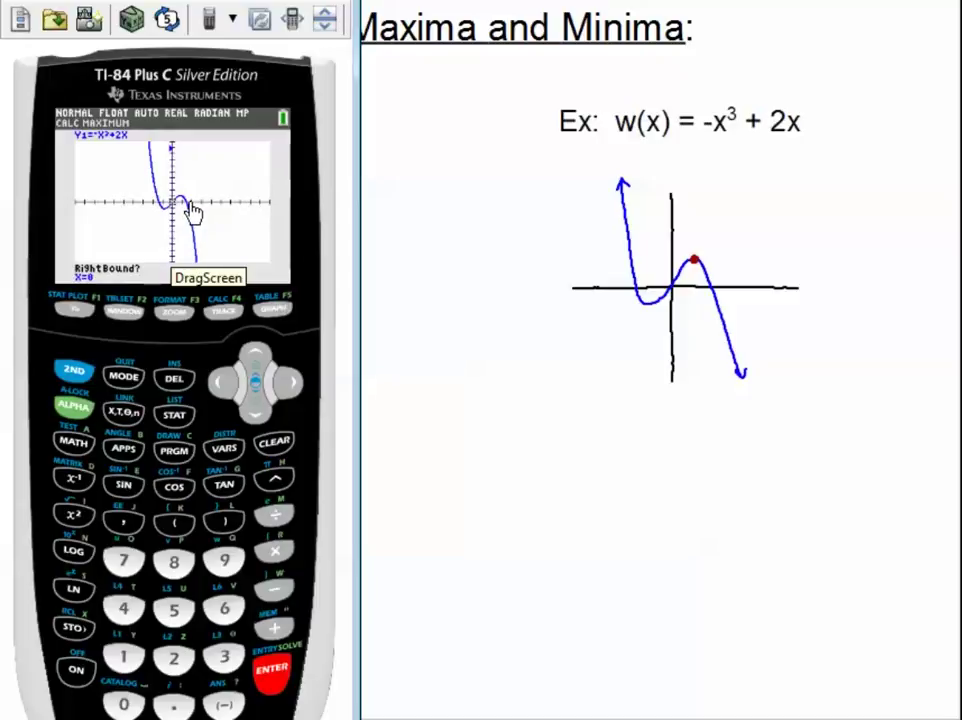
{"action": "left_click", "coordinate": [175, 660]}
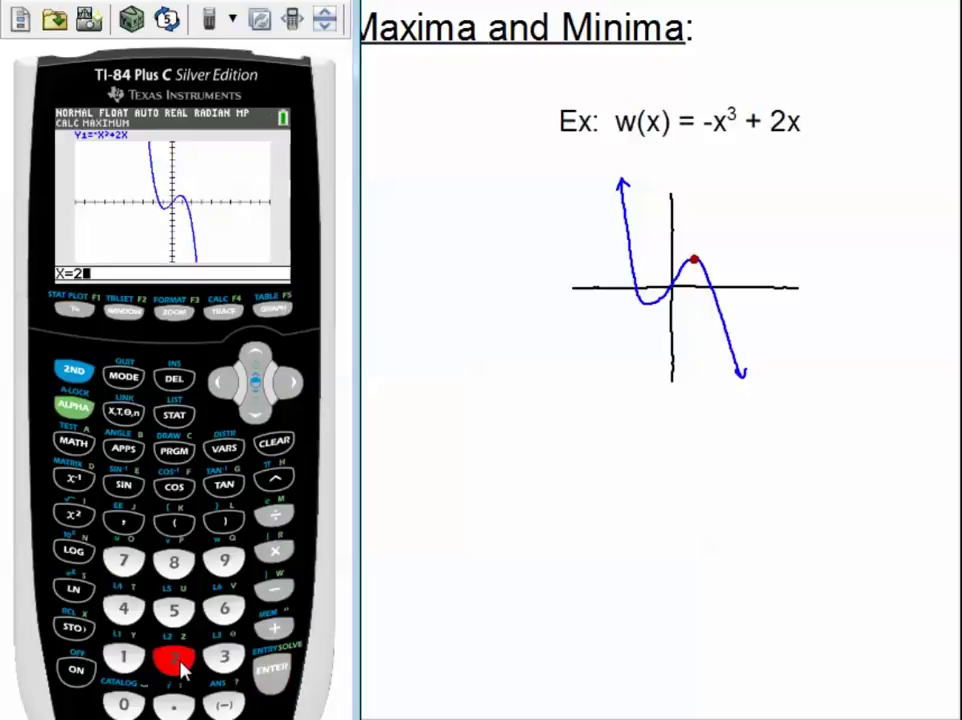
{"action": "left_click", "coordinate": [274, 670]}
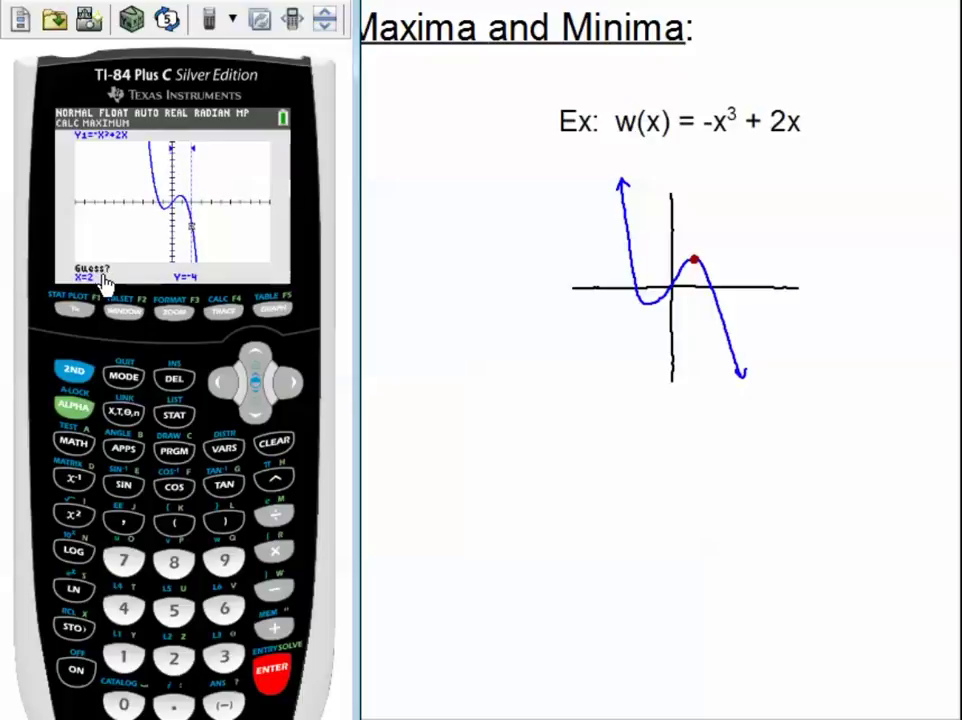
{"action": "left_click", "coordinate": [277, 677]}
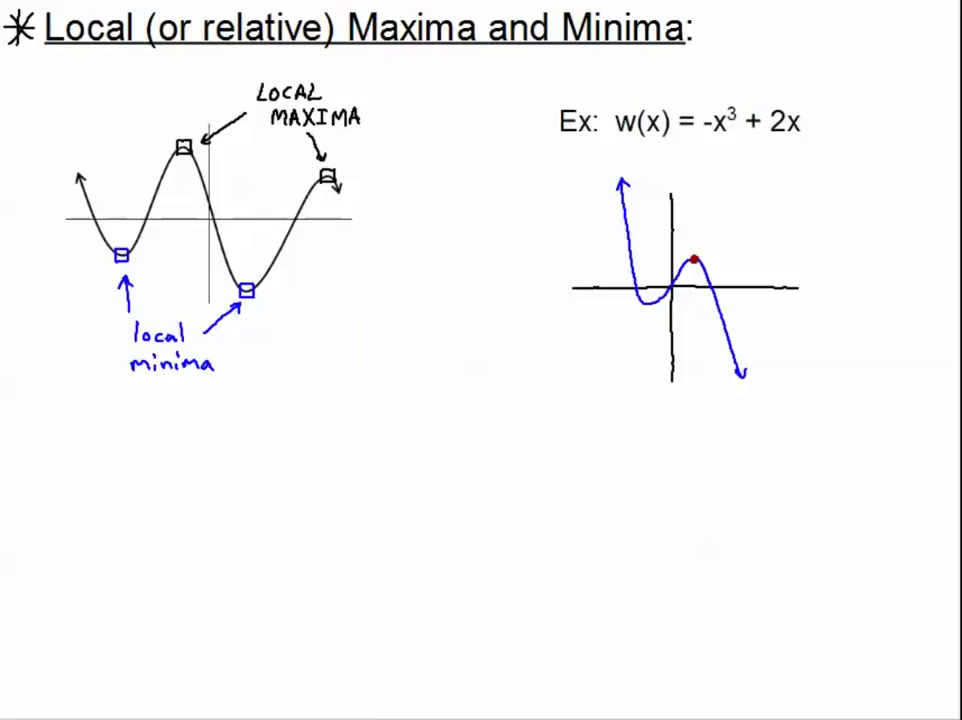
Label the peak MAX (0.816, 1.089) with a red arrow and red-dot the curve's dip.
{"action": "mouse_move", "coordinate": [722, 229]}
{"action": "left_mouse_down"}
{"action": "mouse_move", "coordinate": [702, 248]}
{"action": "mouse_move", "coordinate": [714, 247]}
{"action": "left_mouse_up"}
{"action": "mouse_move", "coordinate": [746, 198]}
{"action": "left_mouse_down"}
{"action": "mouse_move", "coordinate": [741, 221]}
{"action": "mouse_move", "coordinate": [758, 204]}
{"action": "mouse_move", "coordinate": [768, 213]}
{"action": "left_mouse_up"}
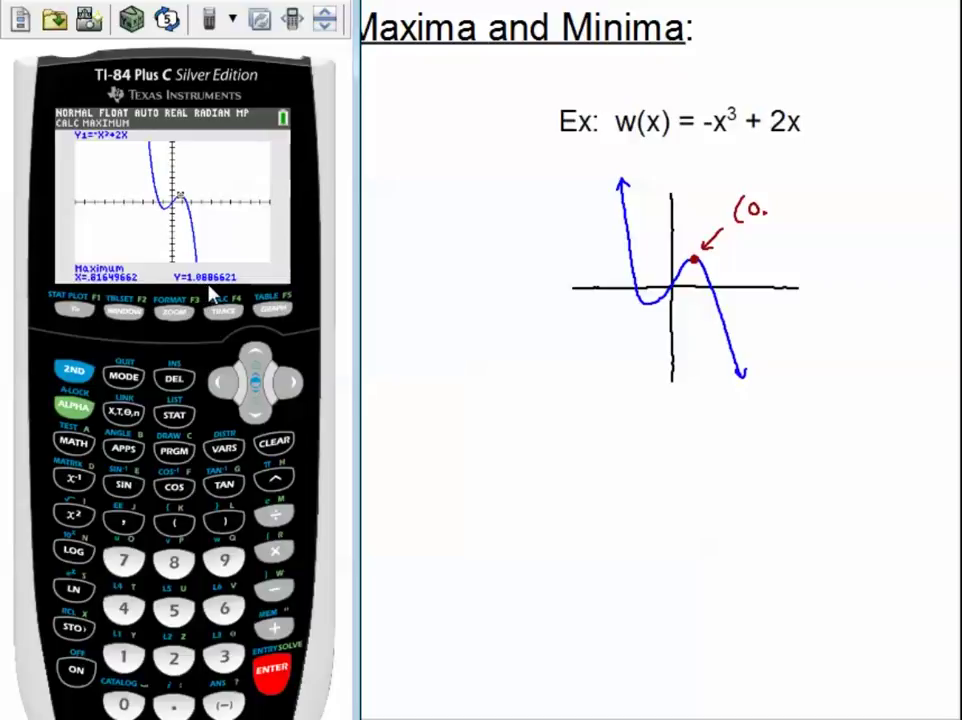
{"action": "mouse_move", "coordinate": [772, 198]}
{"action": "left_mouse_down"}
{"action": "mouse_move", "coordinate": [776, 214]}
{"action": "mouse_move", "coordinate": [810, 208]}
{"action": "mouse_move", "coordinate": [810, 221]}
{"action": "mouse_move", "coordinate": [850, 202]}
{"action": "mouse_move", "coordinate": [862, 210]}
{"action": "mouse_move", "coordinate": [866, 200]}
{"action": "mouse_move", "coordinate": [898, 219]}
{"action": "left_mouse_up"}
{"action": "left_click", "coordinate": [838, 214]}
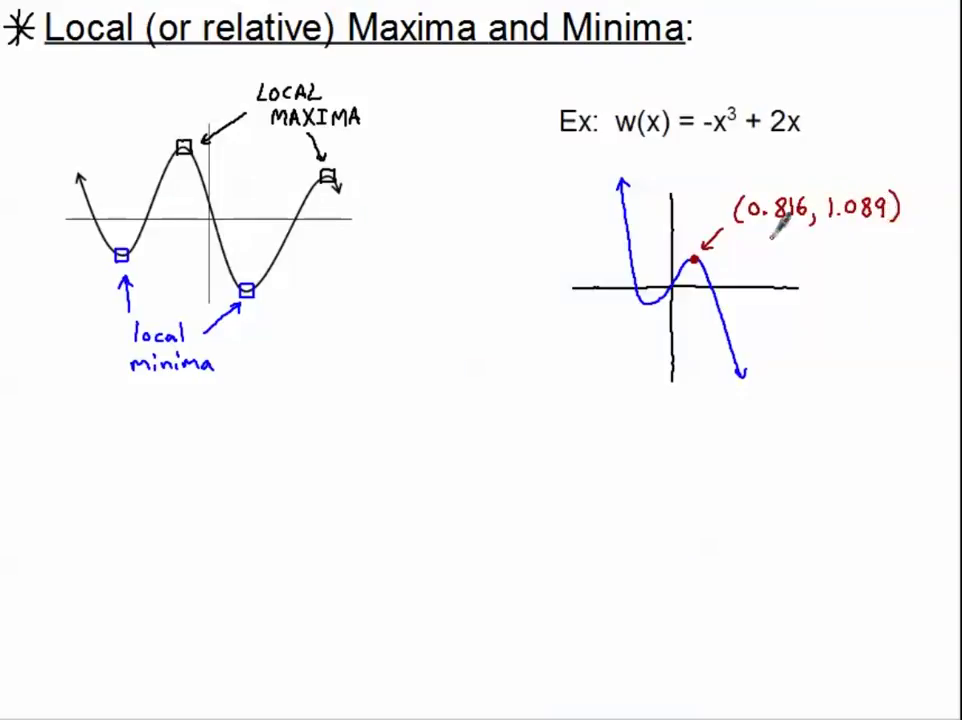
{"action": "mouse_move", "coordinate": [794, 180]}
{"action": "left_mouse_down"}
{"action": "mouse_move", "coordinate": [801, 167]}
{"action": "mouse_move", "coordinate": [842, 168]}
{"action": "mouse_move", "coordinate": [828, 181]}
{"action": "left_mouse_up"}
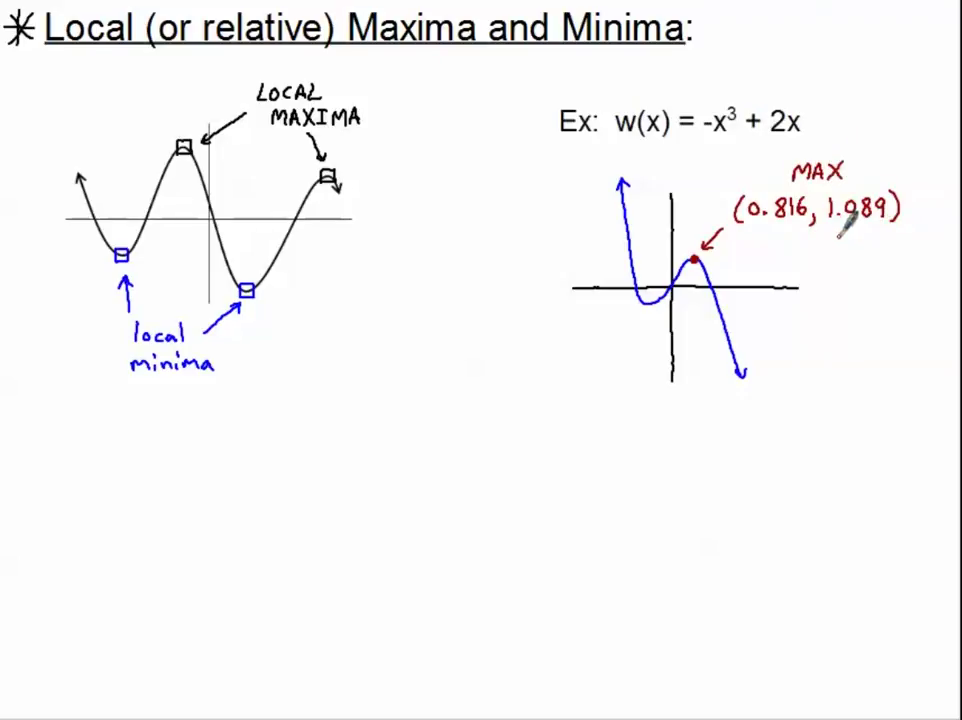
{"action": "left_click", "coordinate": [647, 304]}
{"action": "key", "text": "alt+Tab"}
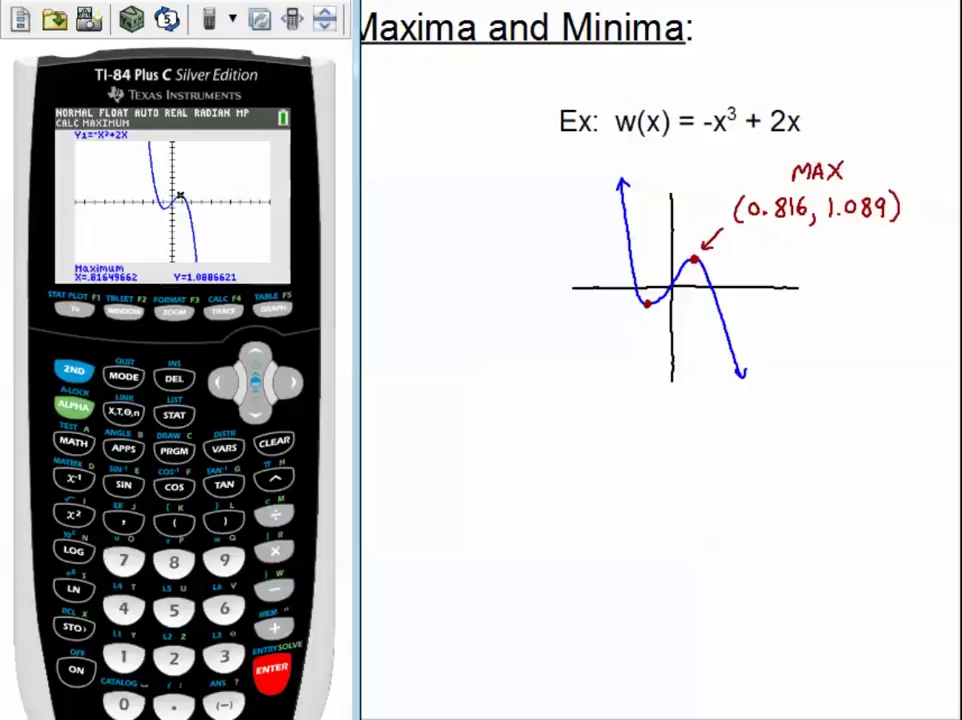
Calculate the minimum of w(x) between bounds -2 and 0, giving X=-.8164966.
{"action": "left_click", "coordinate": [76, 373]}
{"action": "left_click", "coordinate": [223, 311]}
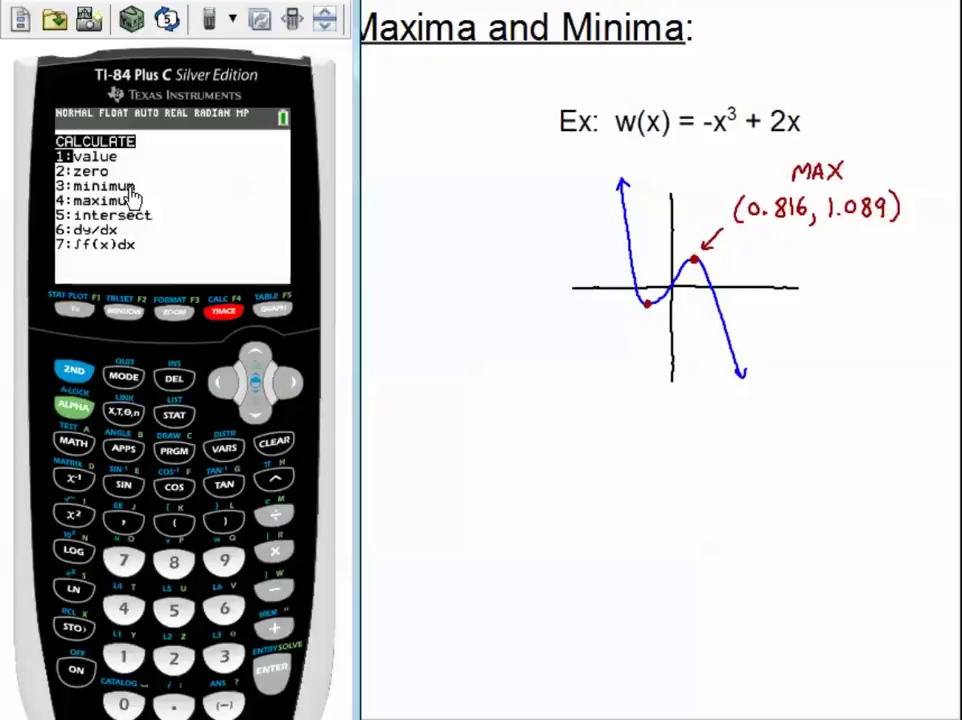
{"action": "left_click", "coordinate": [225, 660]}
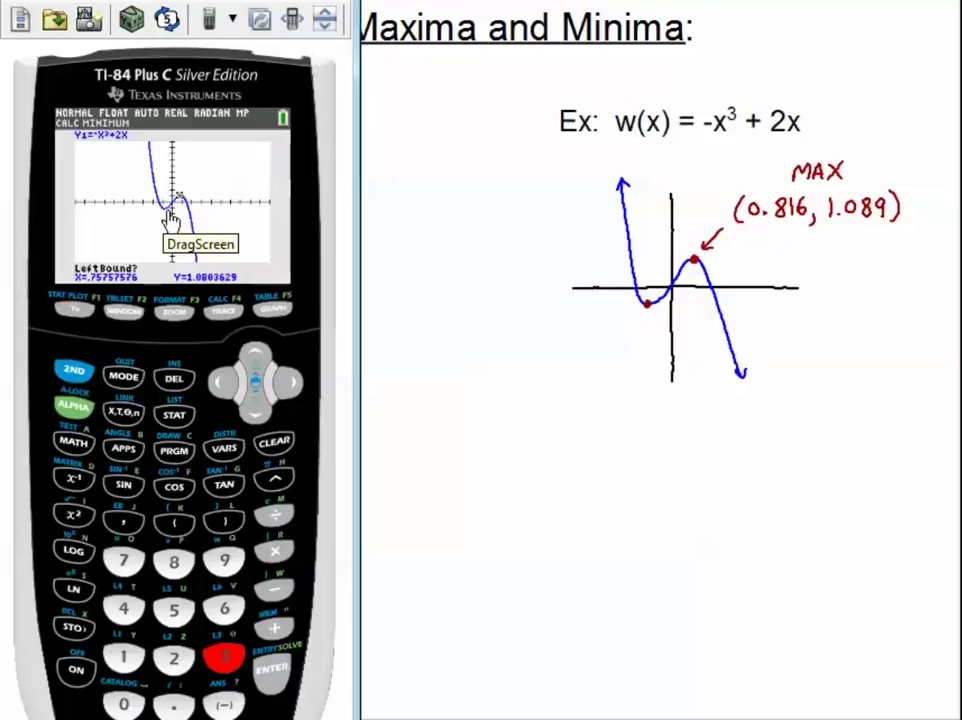
{"action": "left_click", "coordinate": [224, 703]}
{"action": "left_click", "coordinate": [180, 668]}
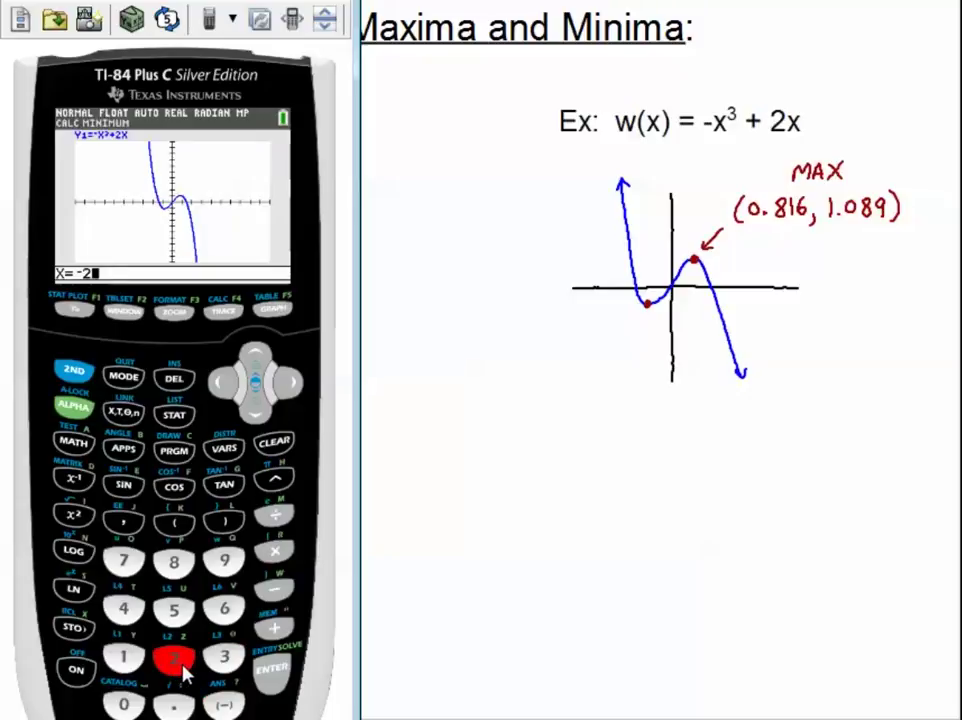
{"action": "left_click", "coordinate": [272, 674]}
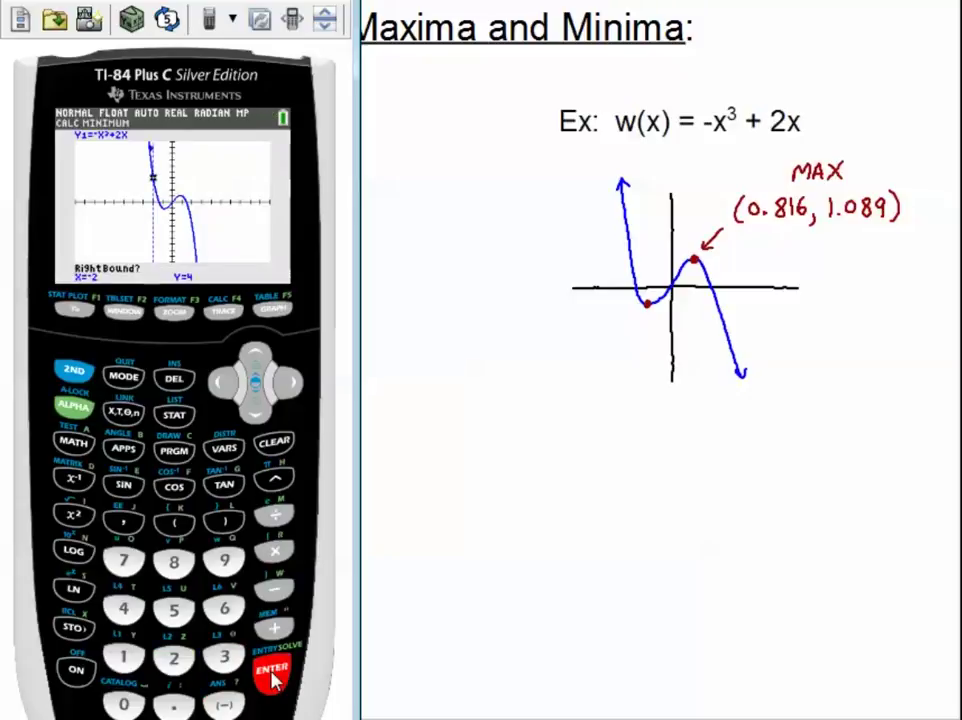
{"action": "left_click", "coordinate": [126, 705]}
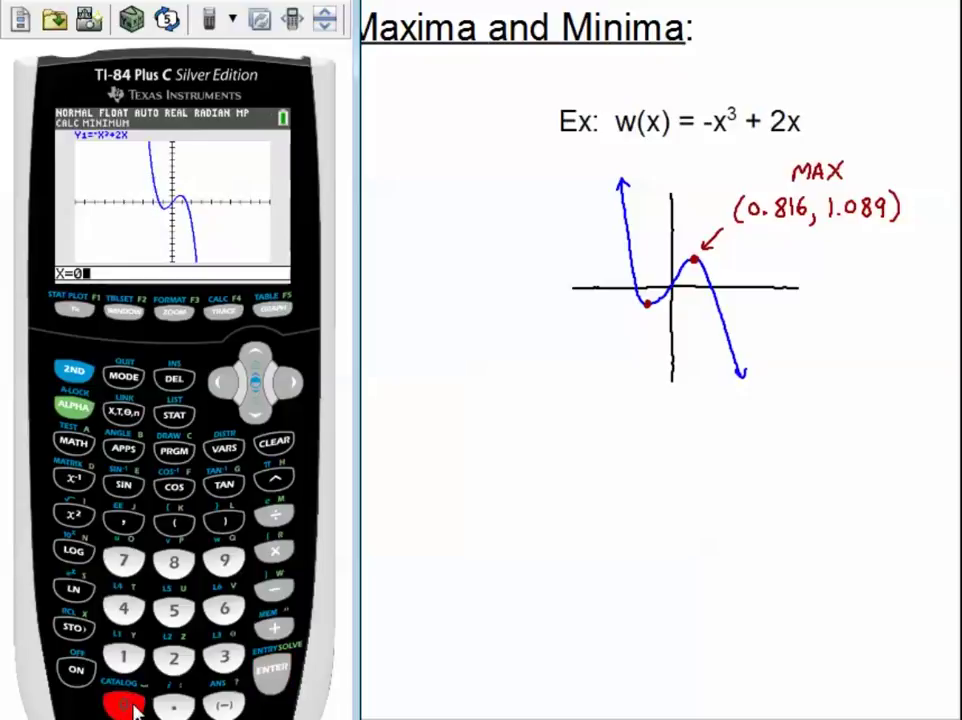
{"action": "left_click", "coordinate": [271, 670]}
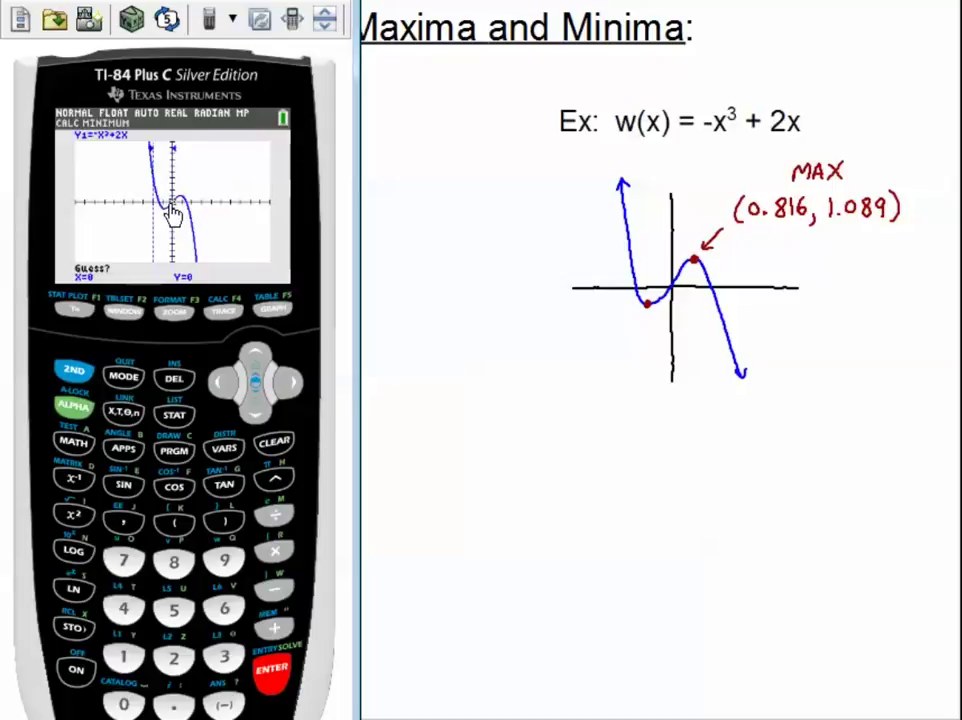
{"action": "left_click", "coordinate": [272, 670]}
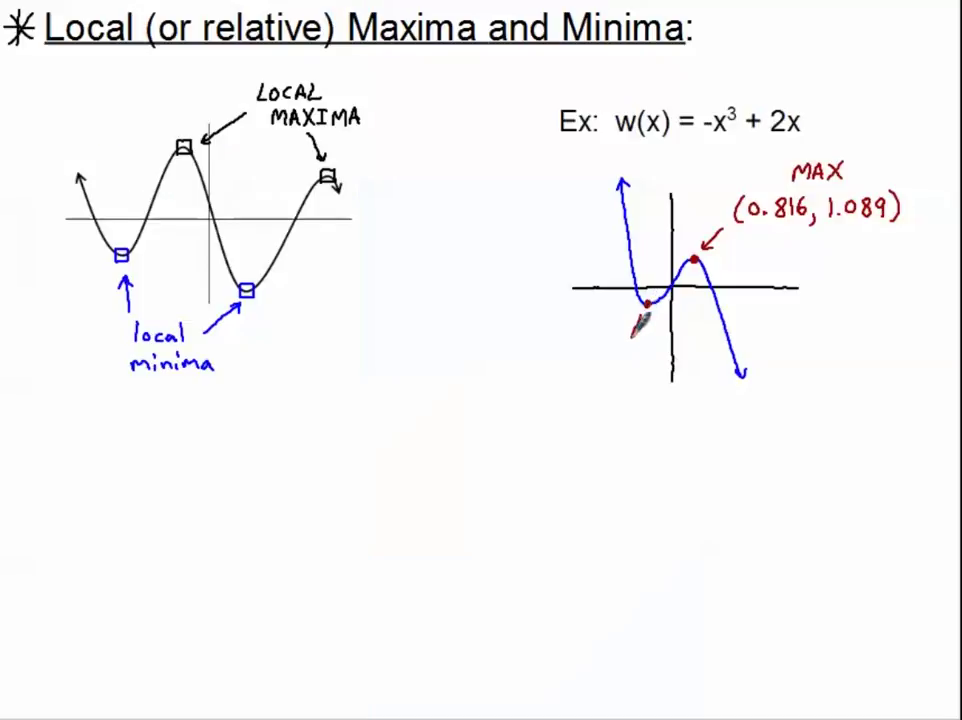
Point a red arrow at the dip and write (-0.816, -1.089) with 'min' beneath.
{"action": "left_click_drag", "start_coordinate": [632, 337], "coordinate": [650, 318]}
{"action": "mouse_move", "coordinate": [541, 357]}
{"action": "left_mouse_down"}
{"action": "mouse_move", "coordinate": [538, 379]}
{"action": "mouse_move", "coordinate": [563, 362]}
{"action": "mouse_move", "coordinate": [609, 381]}
{"action": "mouse_move", "coordinate": [652, 363]}
{"action": "left_mouse_up"}
{"action": "left_click", "coordinate": [575, 374]}
{"action": "left_click", "coordinate": [642, 377]}
{"action": "mouse_move", "coordinate": [662, 363]}
{"action": "left_mouse_down"}
{"action": "mouse_move", "coordinate": [658, 371]}
{"action": "mouse_move", "coordinate": [663, 364]}
{"action": "mouse_move", "coordinate": [687, 380]}
{"action": "left_mouse_up"}
{"action": "left_click_drag", "start_coordinate": [590, 410], "coordinate": [630, 410]}
{"action": "left_click", "coordinate": [615, 396]}
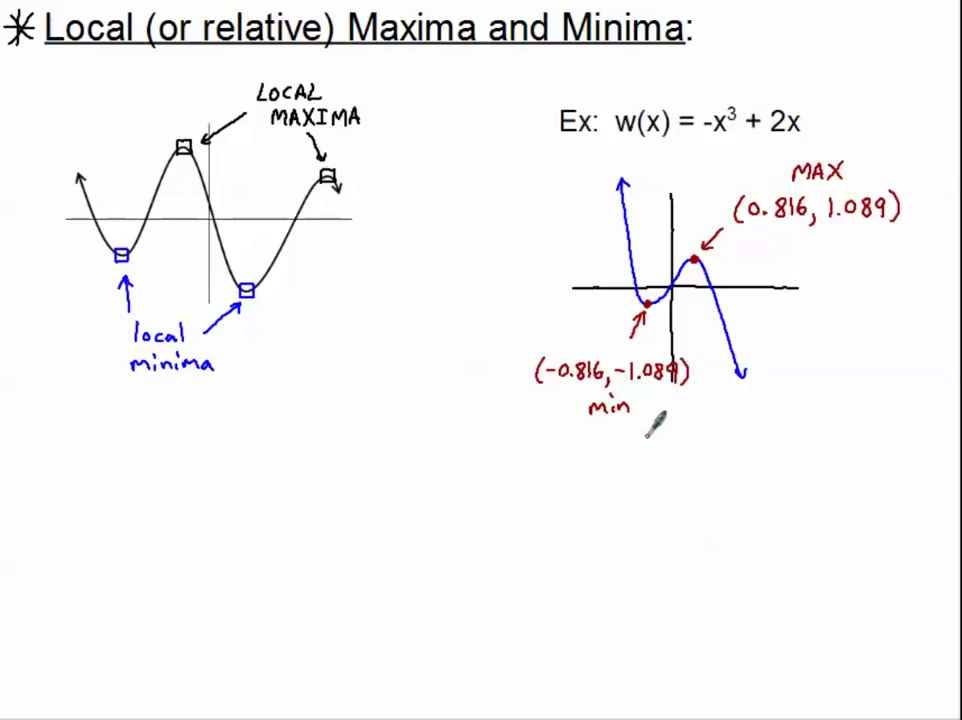